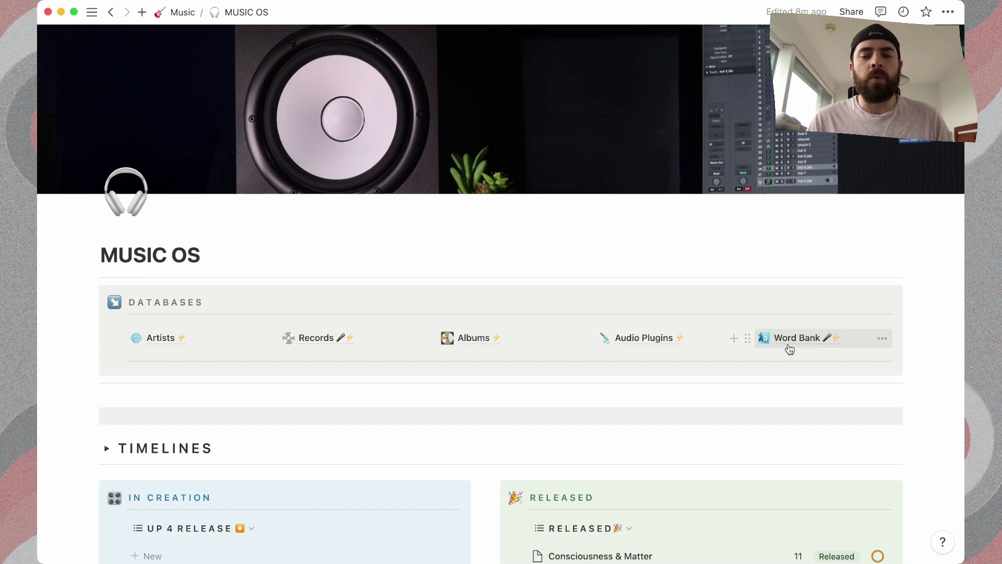
Look through the album sections of the MUSIC OS page, covering In Creation, In Conception, Released and Pre-Cognition
{"action": "scroll", "coordinate": [560, 398], "scroll_direction": "down", "scroll_amount": 2}
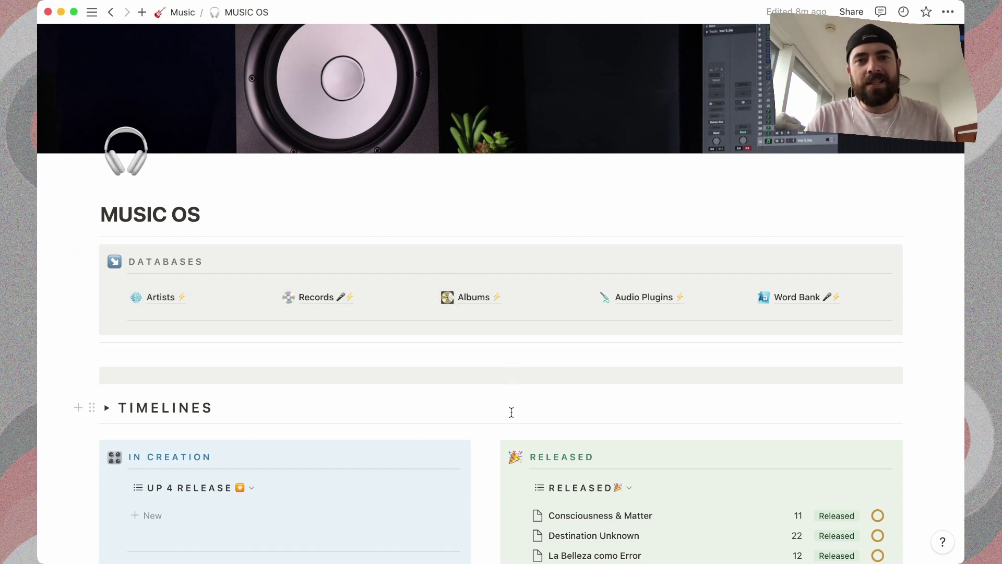
{"action": "scroll", "coordinate": [513, 407], "scroll_direction": "down", "scroll_amount": 5}
{"action": "scroll", "coordinate": [511, 412], "scroll_direction": "down", "scroll_amount": 10}
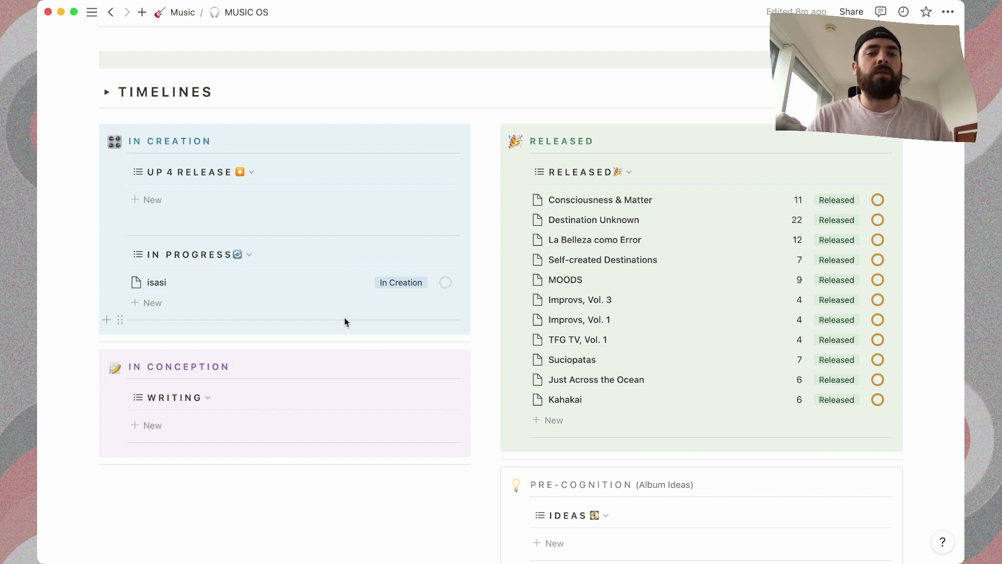
{"action": "scroll", "coordinate": [344, 321], "scroll_direction": "down", "scroll_amount": 3}
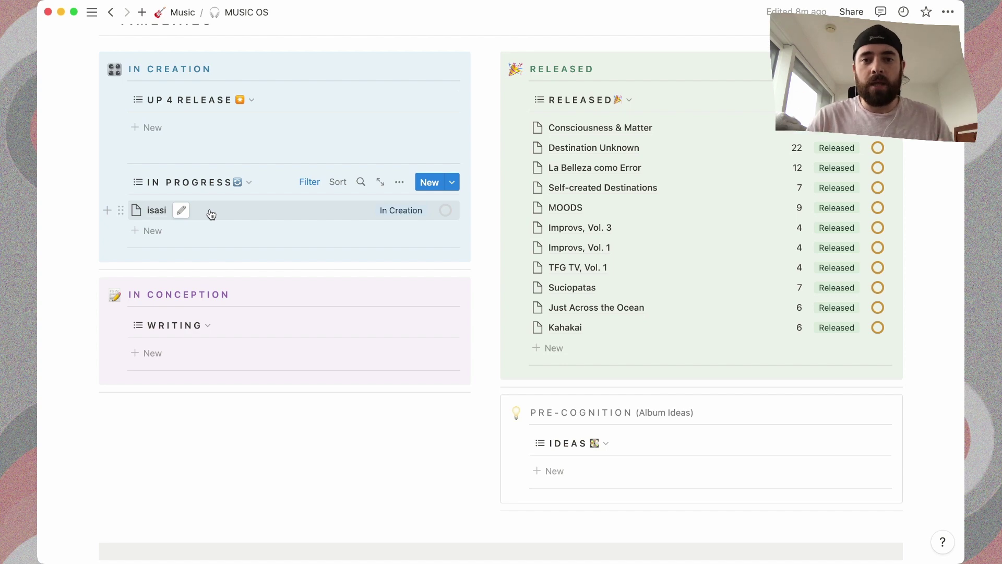
{"action": "scroll", "coordinate": [817, 206], "scroll_direction": "up", "scroll_amount": 2}
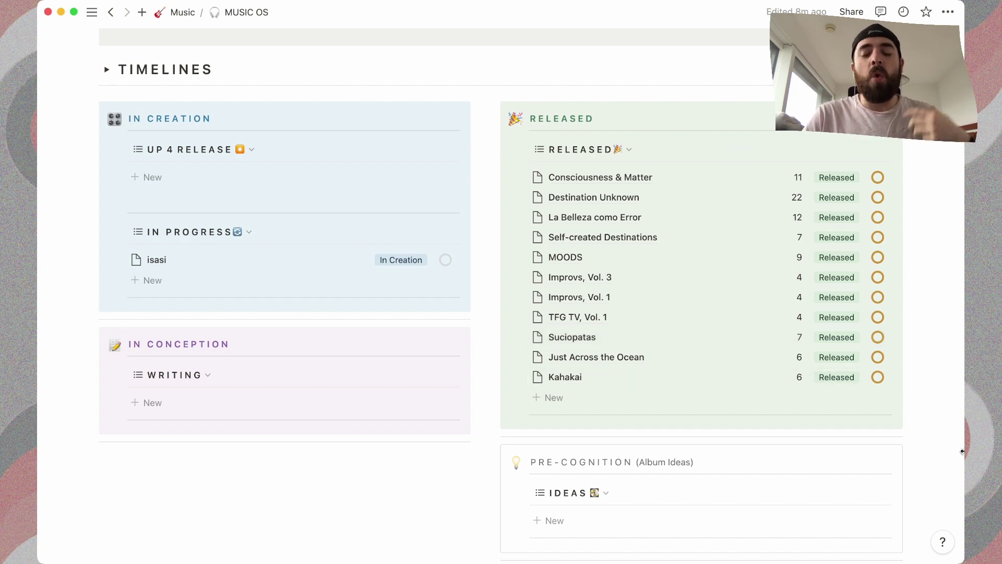
{"action": "scroll", "coordinate": [927, 441], "scroll_direction": "down", "scroll_amount": 1}
{"action": "scroll", "coordinate": [927, 440], "scroll_direction": "down", "scroll_amount": 5}
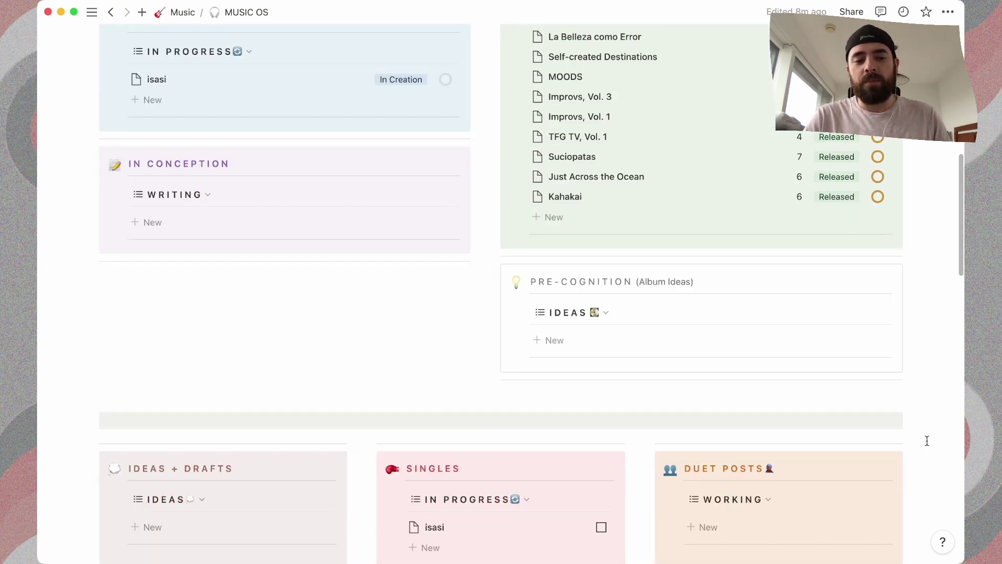
Expand the Released list in the Singles section, review its entries, and collapse it again
{"action": "scroll", "coordinate": [927, 440], "scroll_direction": "down", "scroll_amount": 4}
{"action": "scroll", "coordinate": [927, 441], "scroll_direction": "down", "scroll_amount": 5}
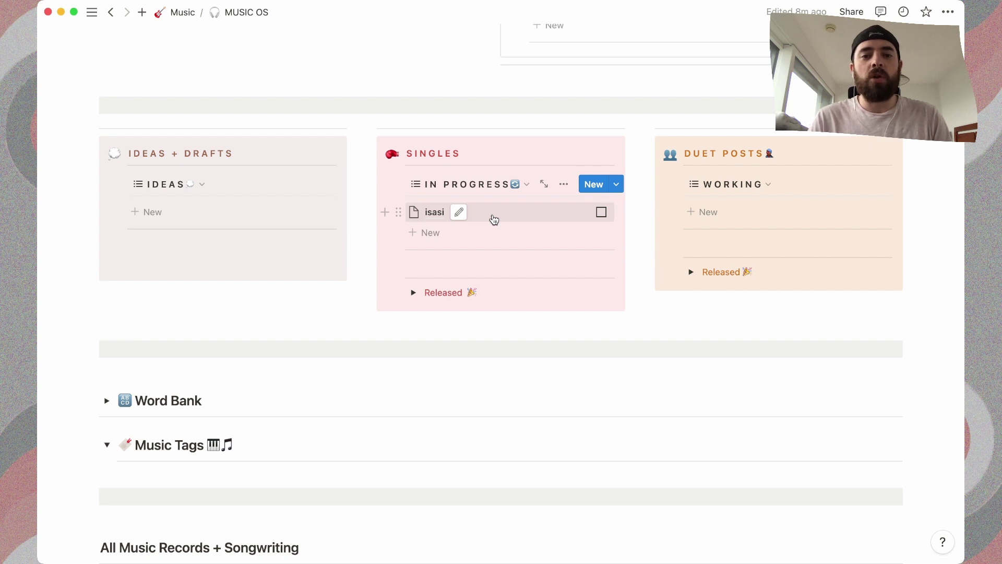
{"action": "left_click", "coordinate": [413, 293]}
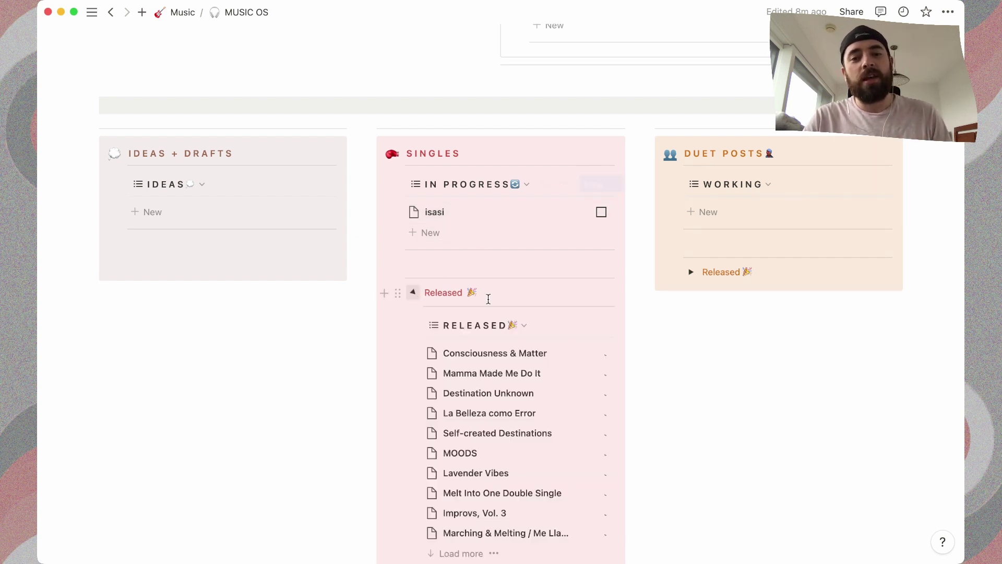
{"action": "scroll", "coordinate": [490, 299], "scroll_direction": "down", "scroll_amount": 5}
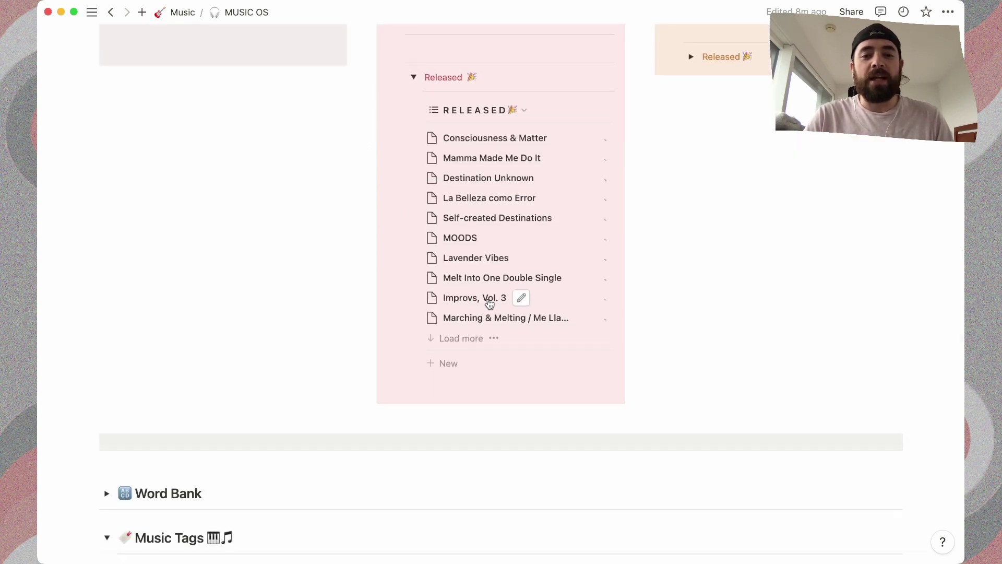
{"action": "scroll", "coordinate": [493, 302], "scroll_direction": "up", "scroll_amount": 3}
{"action": "scroll", "coordinate": [489, 301], "scroll_direction": "up", "scroll_amount": 3}
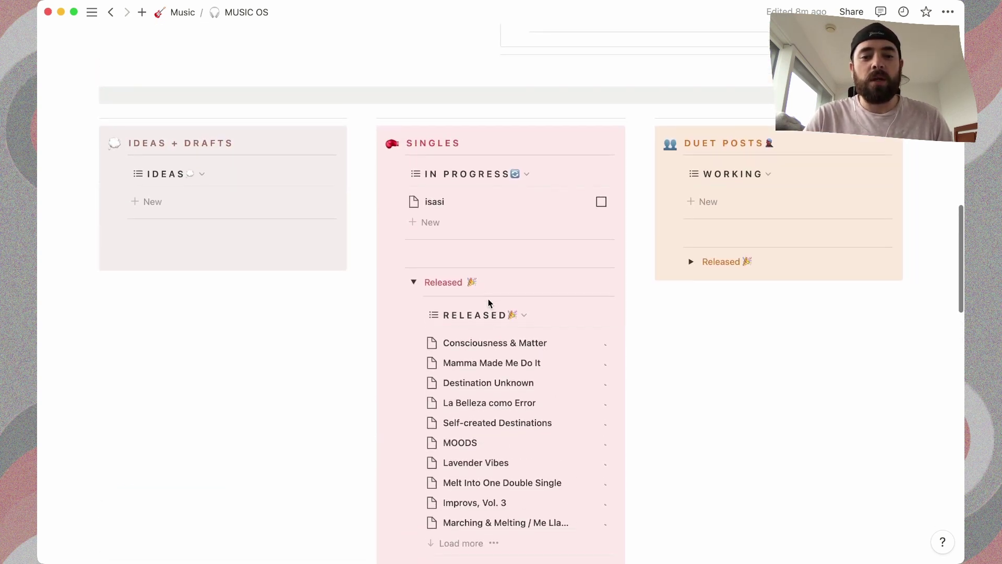
{"action": "scroll", "coordinate": [489, 300], "scroll_direction": "down", "scroll_amount": 2}
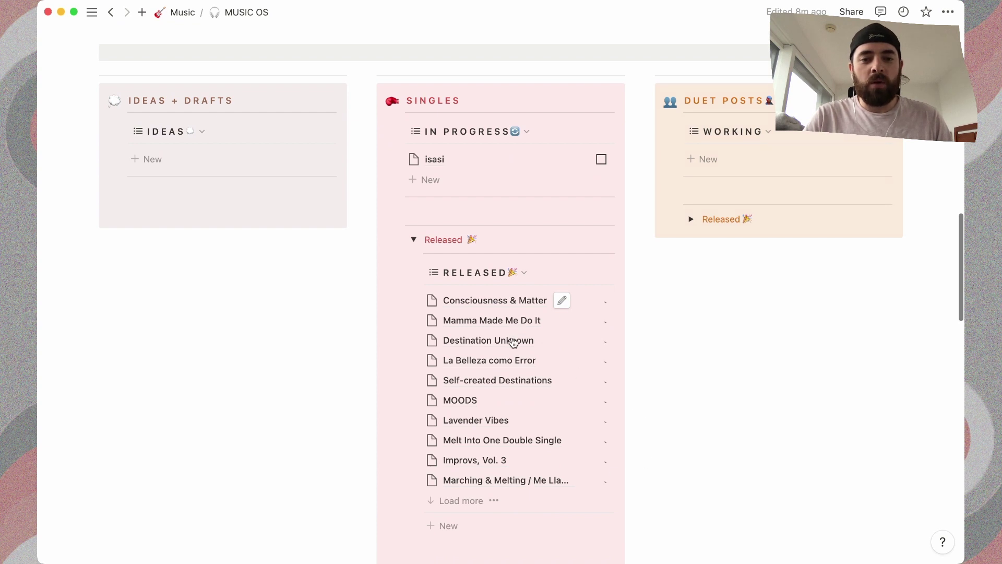
{"action": "scroll", "coordinate": [501, 313], "scroll_direction": "down", "scroll_amount": 2}
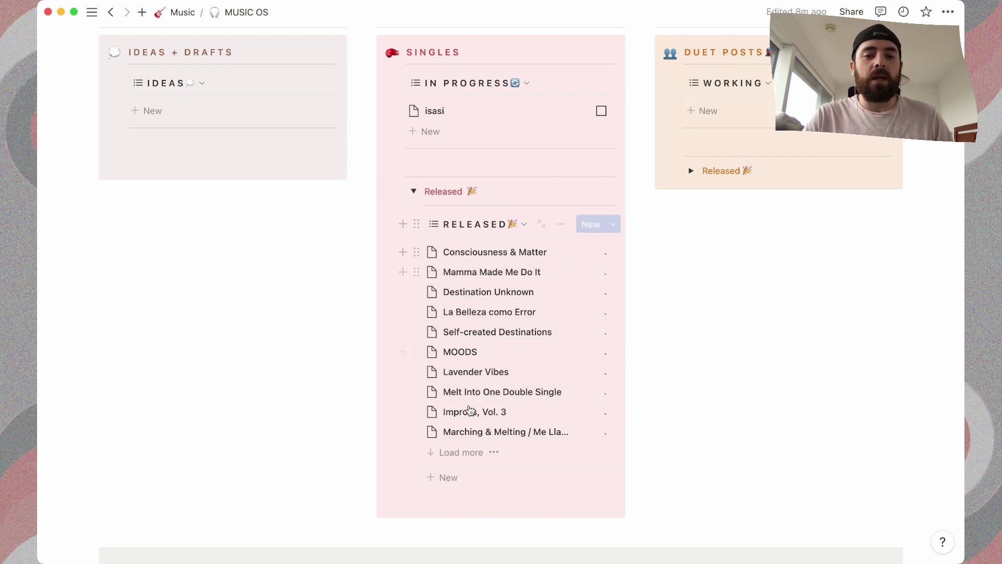
{"action": "left_click", "coordinate": [413, 191]}
Check the Released list in the Duet Posts section and collapse it again
{"action": "scroll", "coordinate": [687, 211], "scroll_direction": "up", "scroll_amount": 1}
{"action": "scroll", "coordinate": [687, 211], "scroll_direction": "up", "scroll_amount": 1}
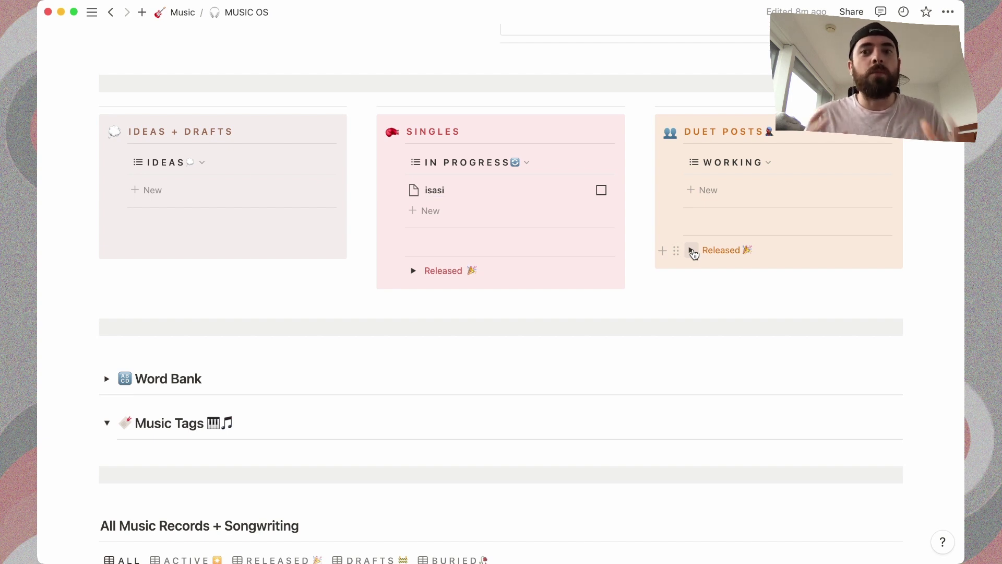
{"action": "left_click", "coordinate": [692, 251]}
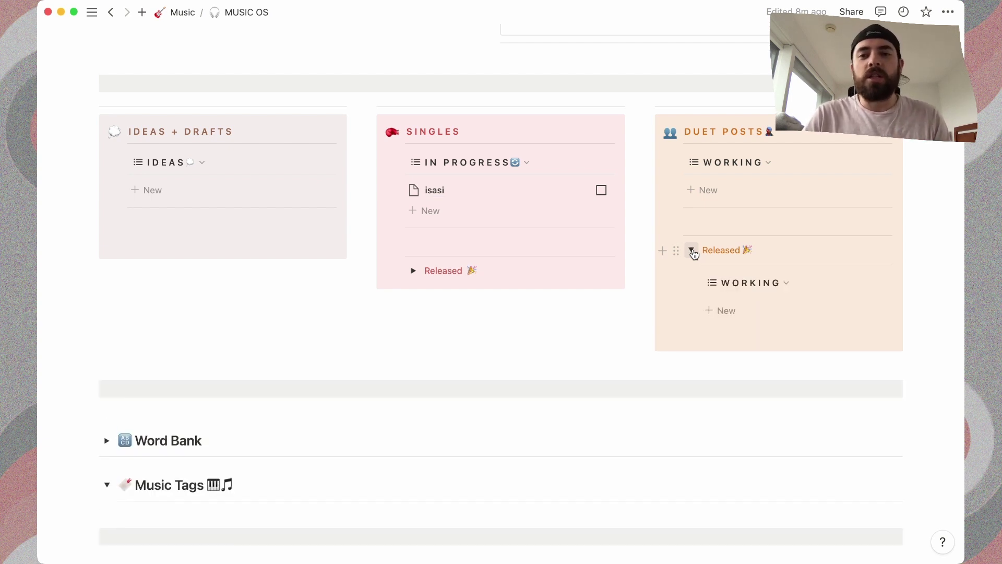
{"action": "left_click", "coordinate": [692, 251]}
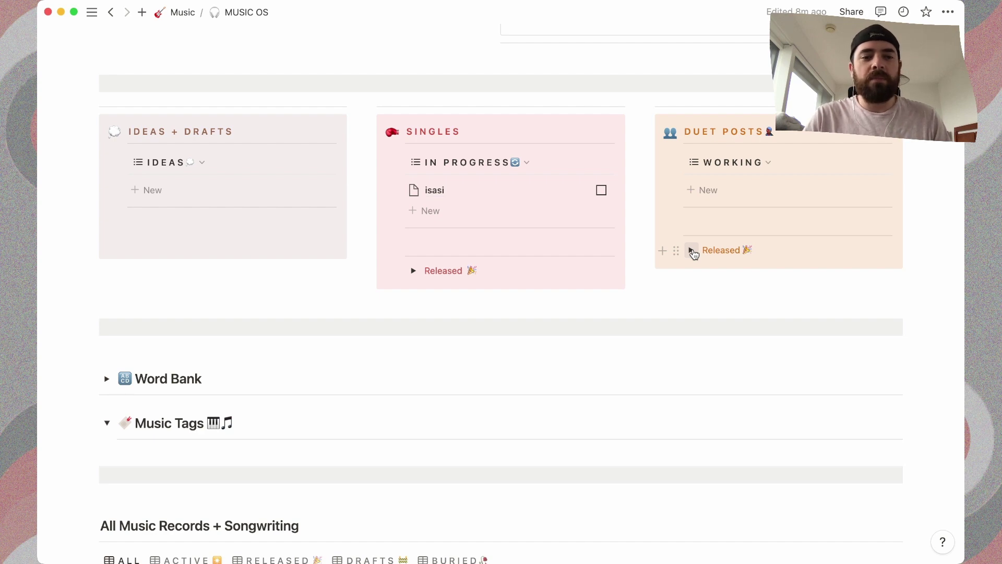
Collapse the Music Tags section below the Word Bank heading
{"action": "scroll", "coordinate": [693, 253], "scroll_direction": "down", "scroll_amount": 5}
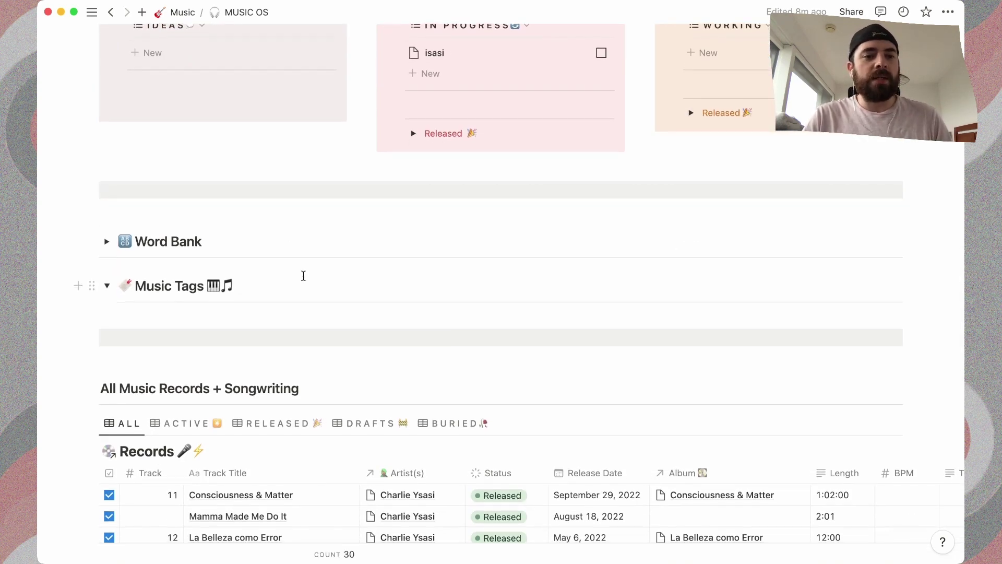
{"action": "scroll", "coordinate": [303, 275], "scroll_direction": "down", "scroll_amount": 3}
{"action": "scroll", "coordinate": [303, 275], "scroll_direction": "down", "scroll_amount": 1}
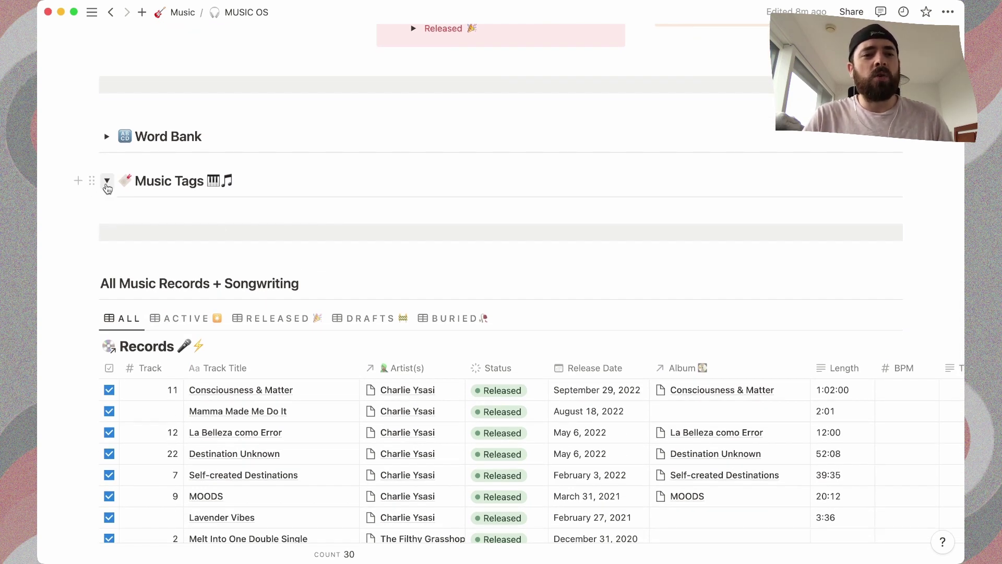
{"action": "left_click", "coordinate": [107, 183]}
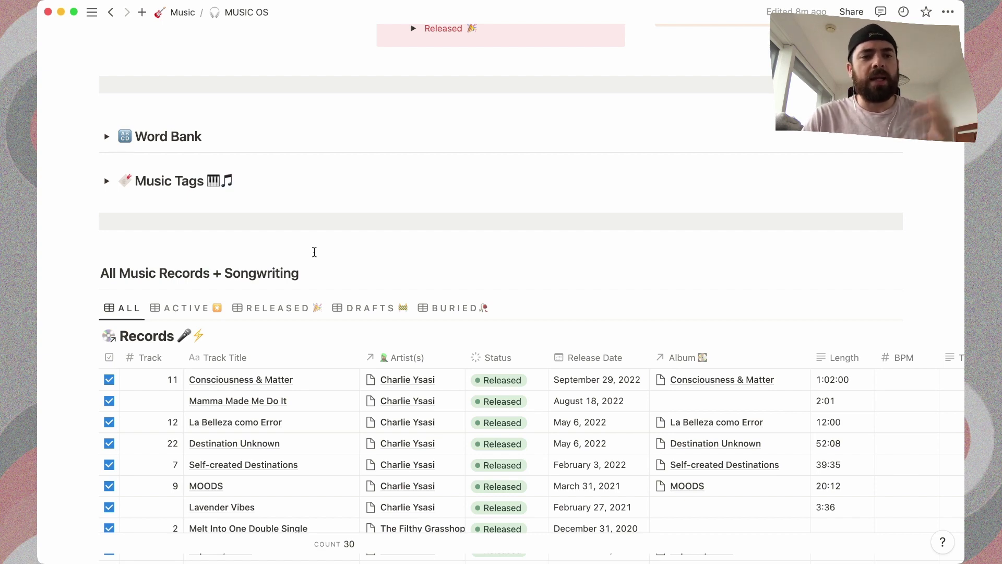
Review the All Music Records + Songwriting table down to its last entry
{"action": "scroll", "coordinate": [314, 252], "scroll_direction": "down", "scroll_amount": 5}
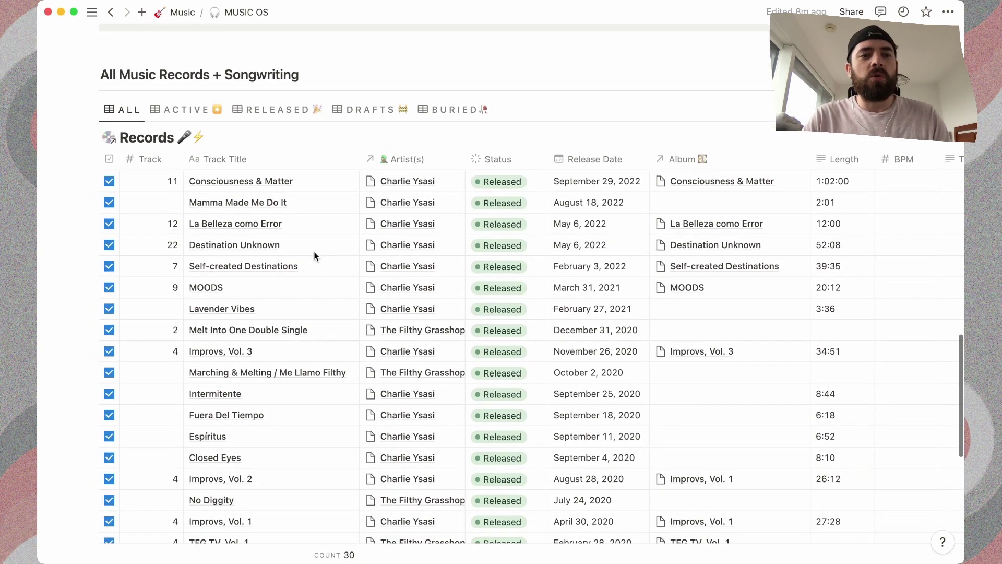
{"action": "scroll", "coordinate": [314, 256], "scroll_direction": "down", "scroll_amount": 5}
{"action": "scroll", "coordinate": [315, 256], "scroll_direction": "down", "scroll_amount": 3}
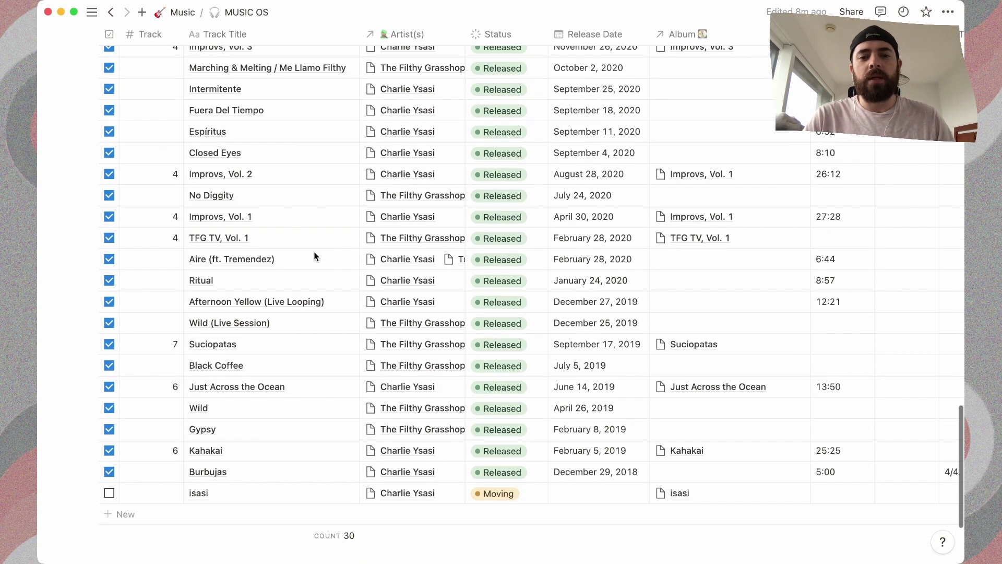
Open the Artists database from the Databases block and examine its columns from Type through Group Artists
{"action": "scroll", "coordinate": [314, 255], "scroll_direction": "up", "scroll_amount": 20}
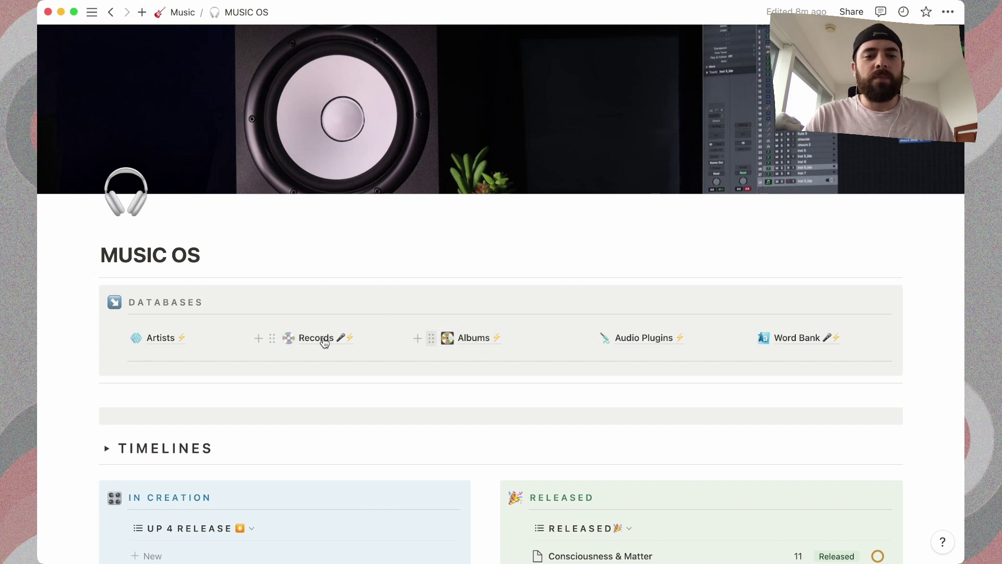
{"action": "left_click", "coordinate": [158, 339]}
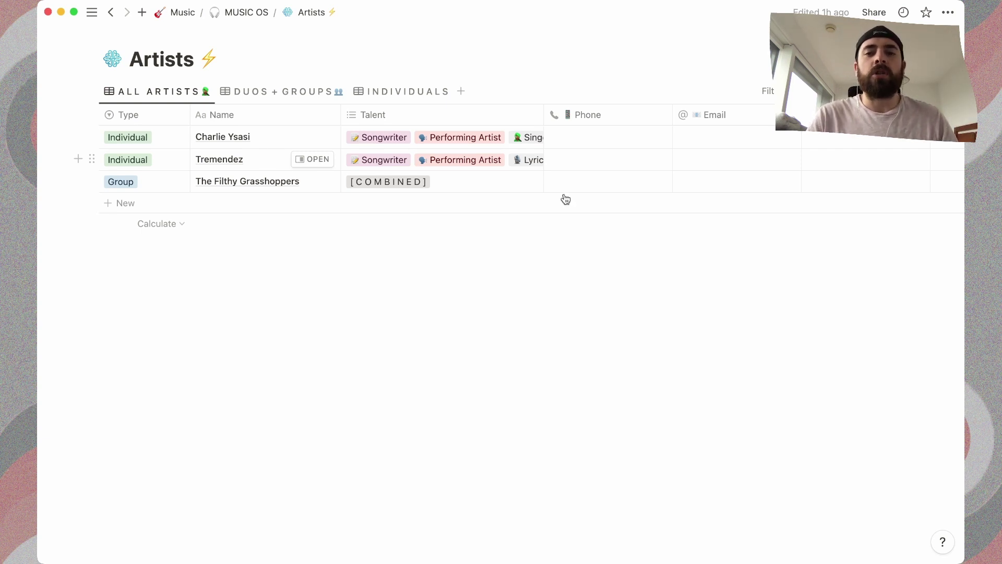
{"action": "scroll", "coordinate": [763, 140], "scroll_direction": "right", "scroll_amount": 5}
{"action": "scroll", "coordinate": [763, 139], "scroll_direction": "right", "scroll_amount": 8}
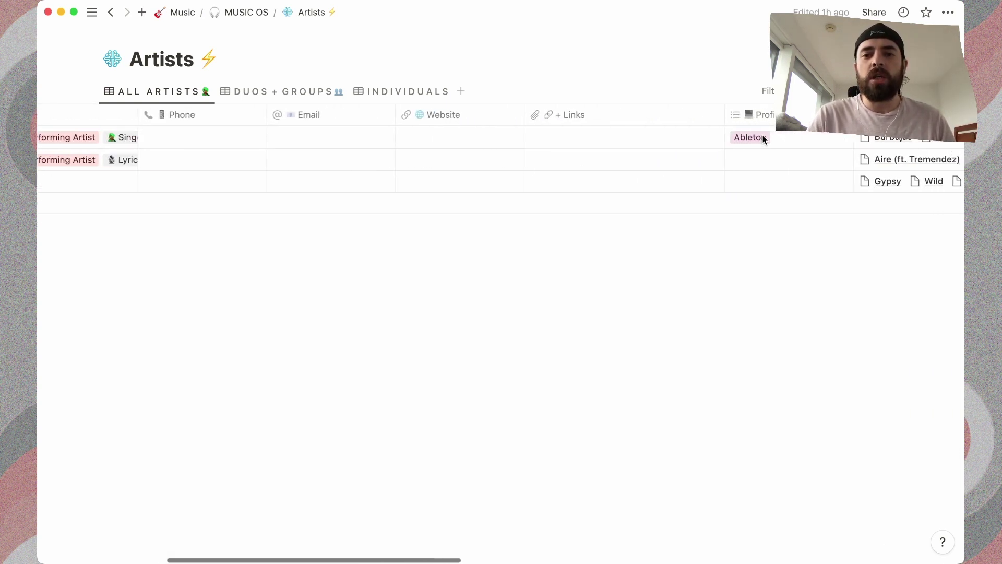
{"action": "scroll", "coordinate": [763, 139], "scroll_direction": "right", "scroll_amount": 4}
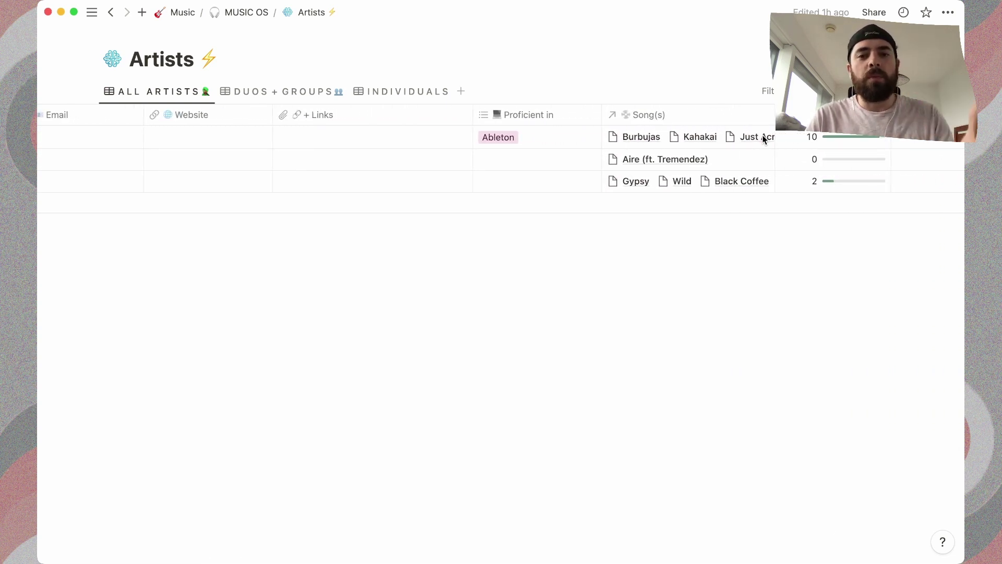
{"action": "scroll", "coordinate": [763, 138], "scroll_direction": "right", "scroll_amount": 4}
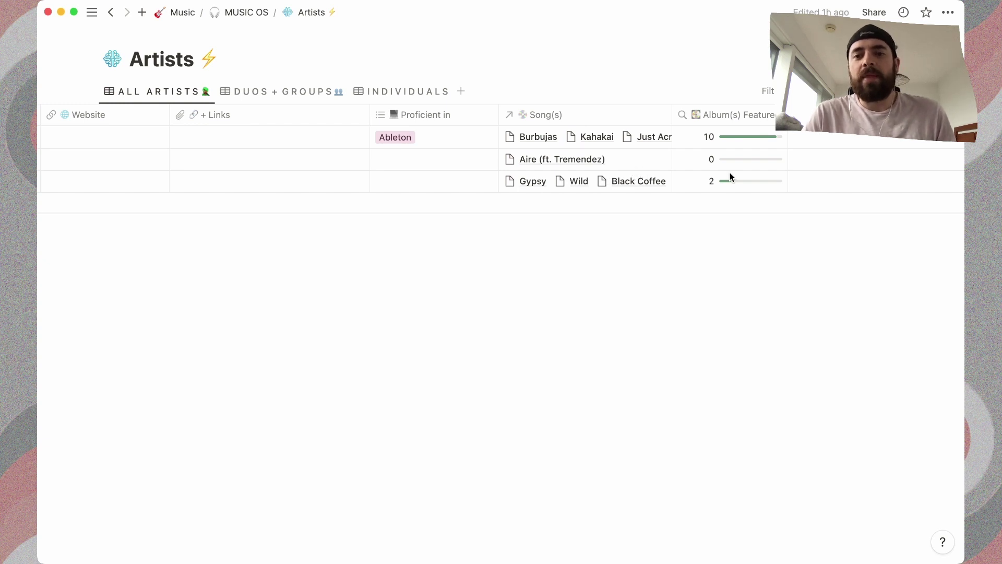
{"action": "scroll", "coordinate": [596, 183], "scroll_direction": "right", "scroll_amount": 3}
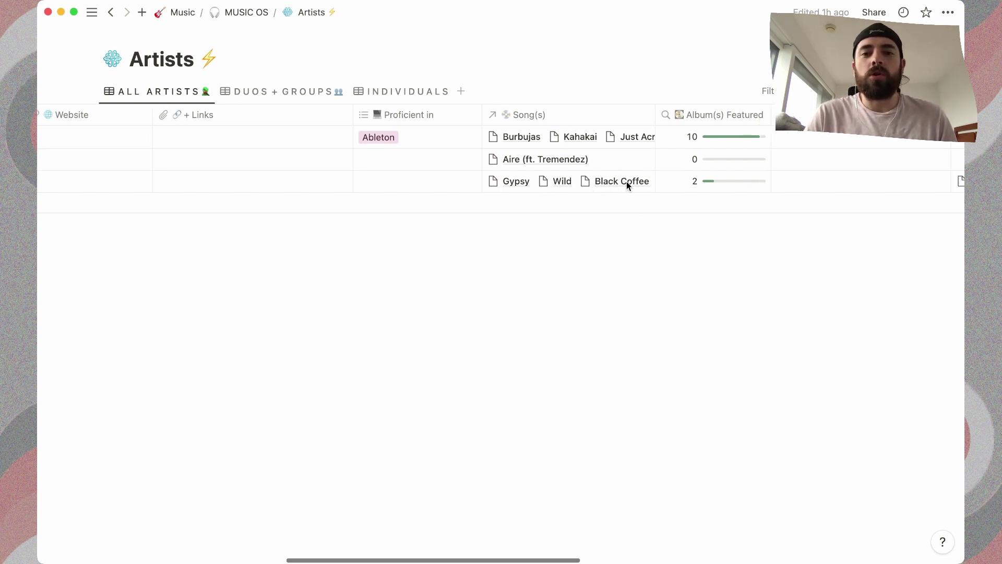
{"action": "scroll", "coordinate": [626, 180], "scroll_direction": "right", "scroll_amount": 6}
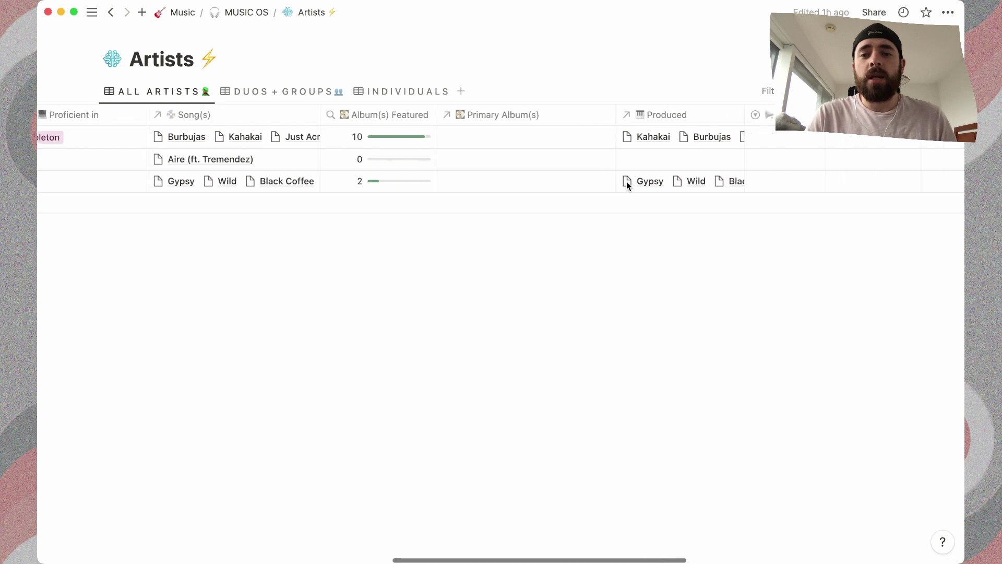
{"action": "scroll", "coordinate": [689, 197], "scroll_direction": "right", "scroll_amount": 5}
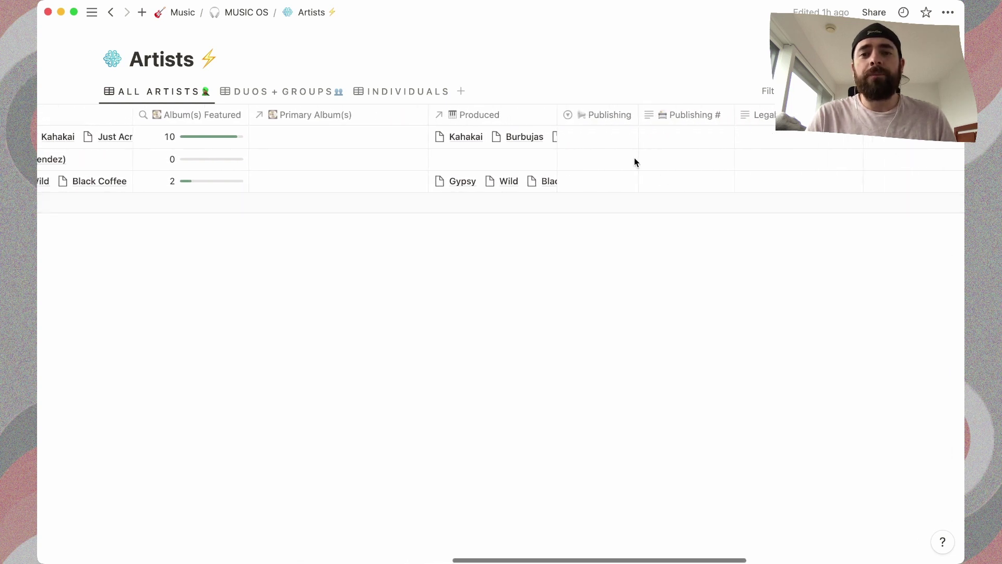
{"action": "scroll", "coordinate": [672, 216], "scroll_direction": "right", "scroll_amount": 12}
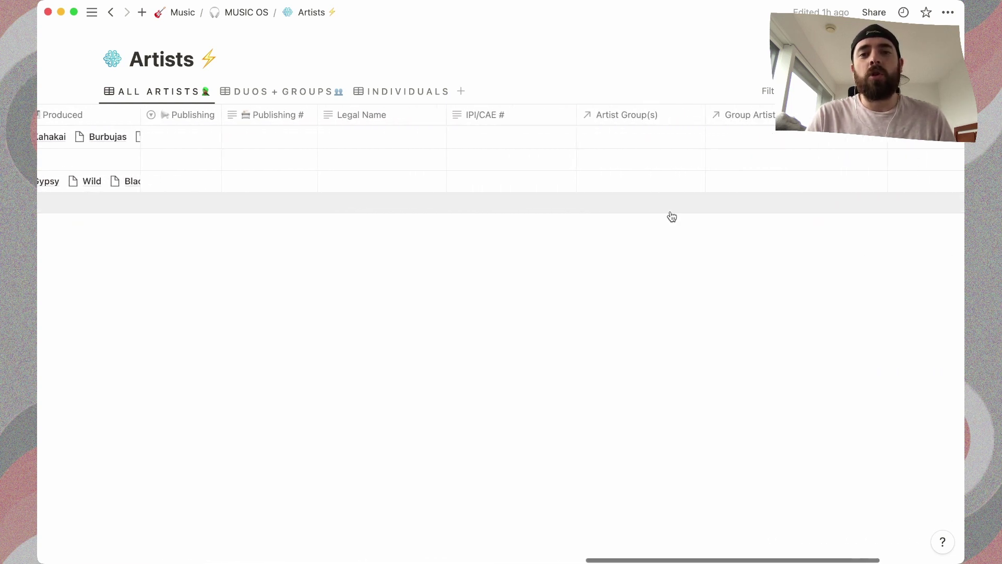
{"action": "scroll", "coordinate": [673, 217], "scroll_direction": "left", "scroll_amount": 20}
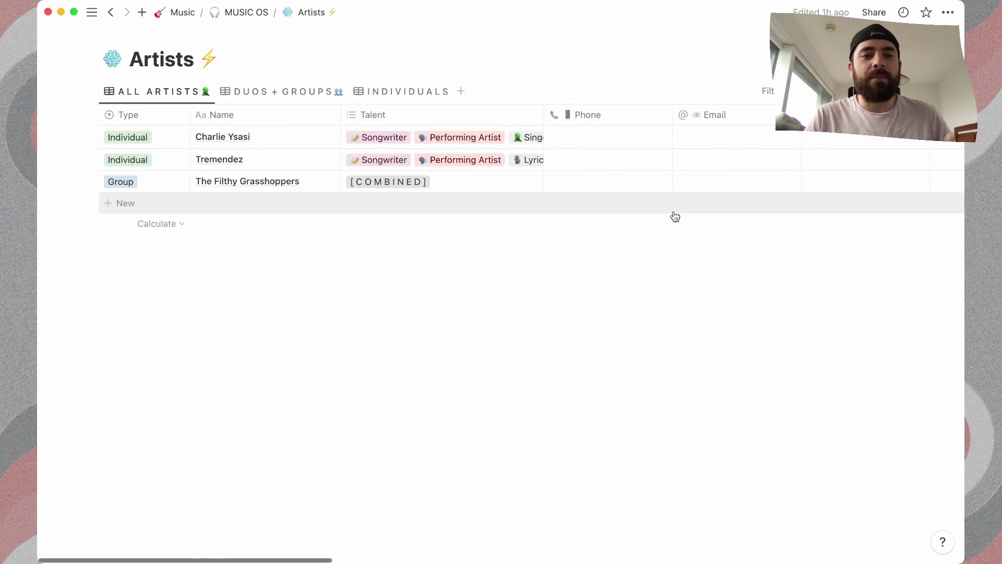
Return to the MUSIC OS page, open the Records database and review its track list down to the last entry
{"action": "left_click", "coordinate": [250, 12]}
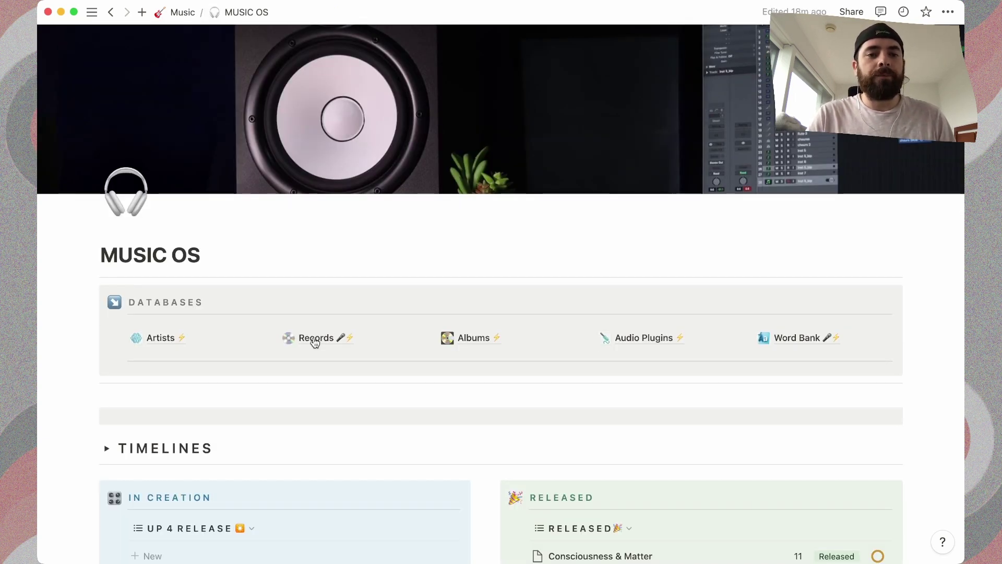
{"action": "left_click", "coordinate": [308, 337]}
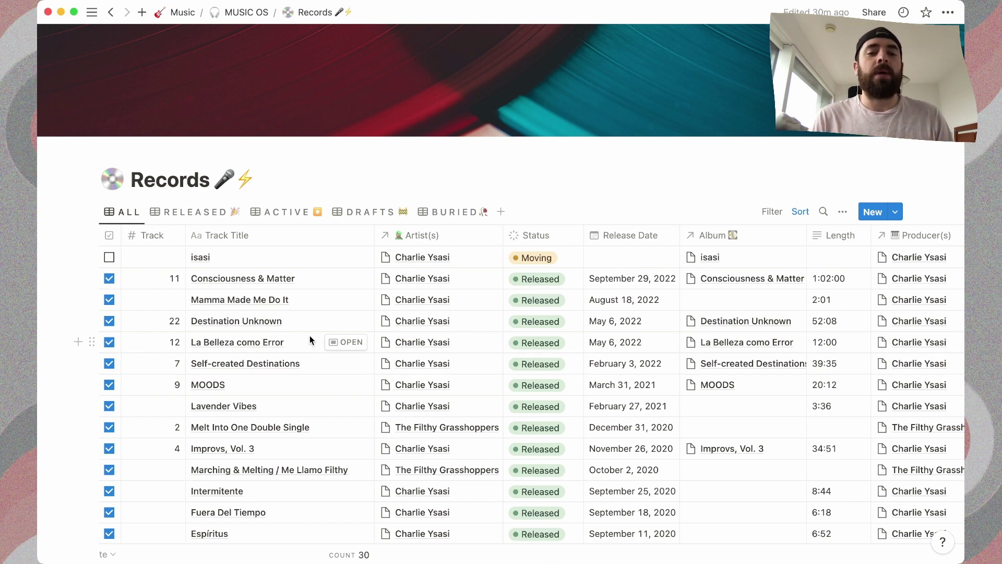
{"action": "scroll", "coordinate": [309, 340], "scroll_direction": "down", "scroll_amount": 10}
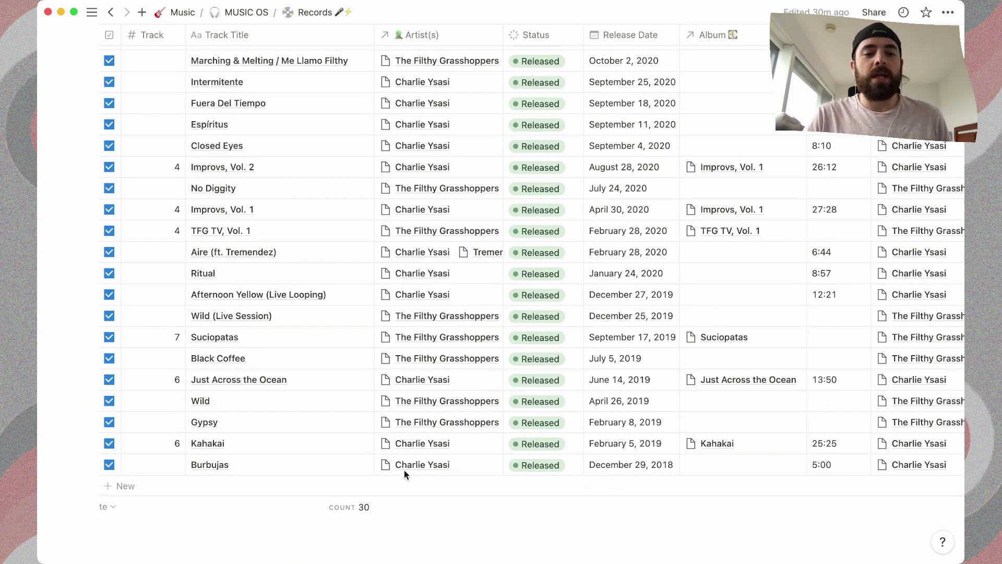
{"action": "mouse_move", "coordinate": [333, 471]}
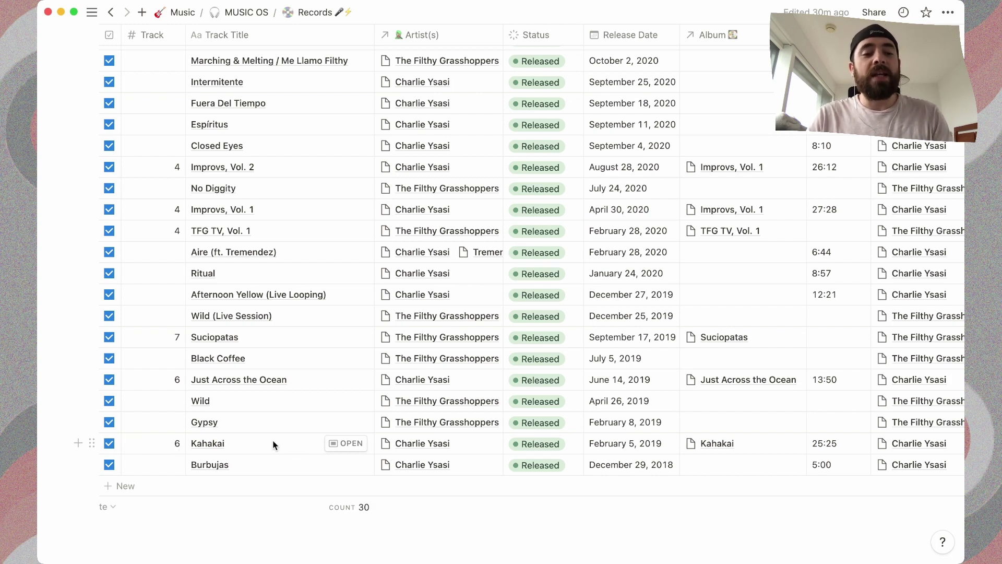
Examine the Records table's columns from Release Date and Album through Genre, ISRC, Album UPC, Package Type and Conceived
{"action": "scroll", "coordinate": [771, 485], "scroll_direction": "right", "scroll_amount": 7}
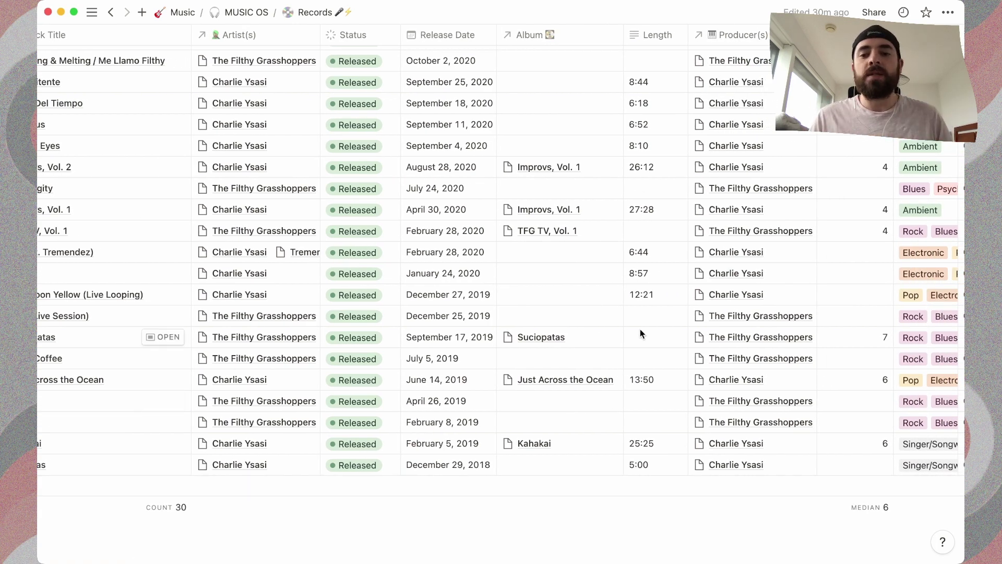
{"action": "scroll", "coordinate": [781, 450], "scroll_direction": "right", "scroll_amount": 7}
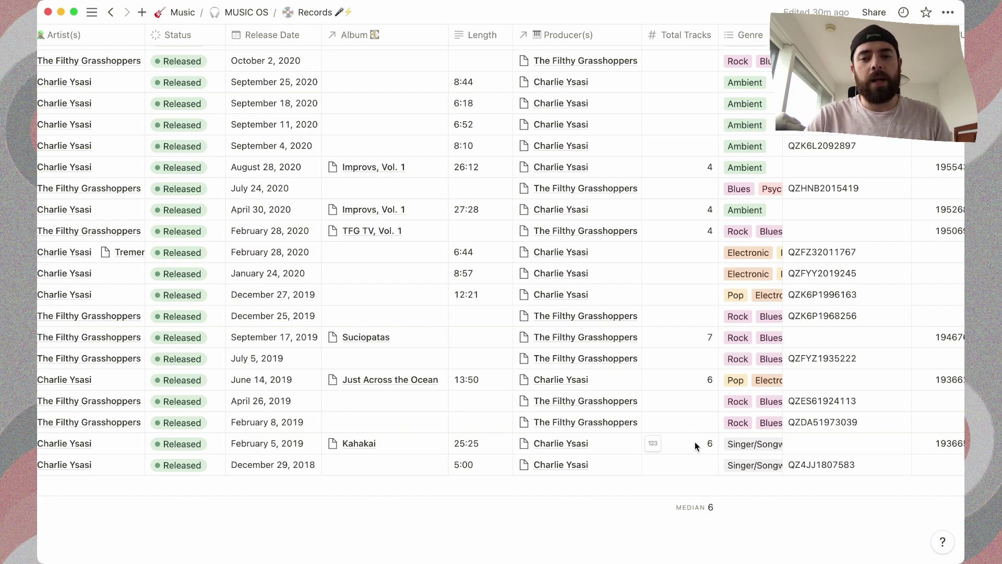
{"action": "scroll", "coordinate": [694, 441], "scroll_direction": "right", "scroll_amount": 4}
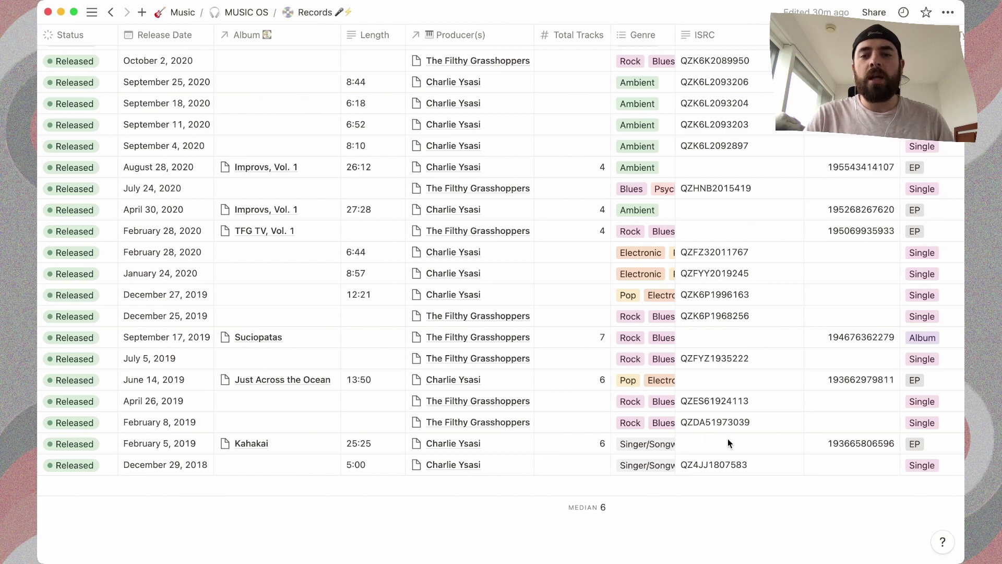
{"action": "scroll", "coordinate": [727, 438], "scroll_direction": "right", "scroll_amount": 3}
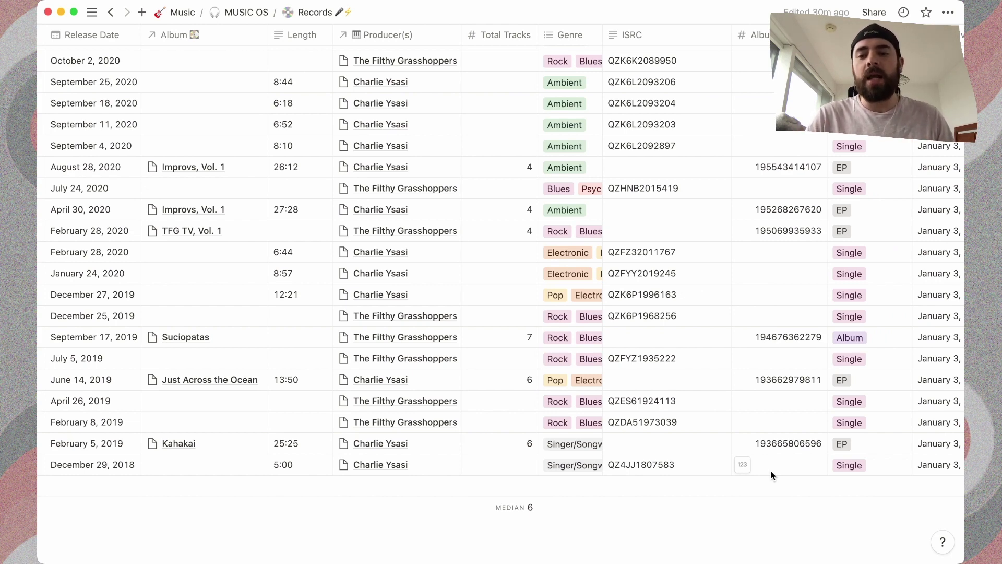
{"action": "scroll", "coordinate": [773, 474], "scroll_direction": "right", "scroll_amount": 7}
{"action": "scroll", "coordinate": [767, 469], "scroll_direction": "right", "scroll_amount": 2}
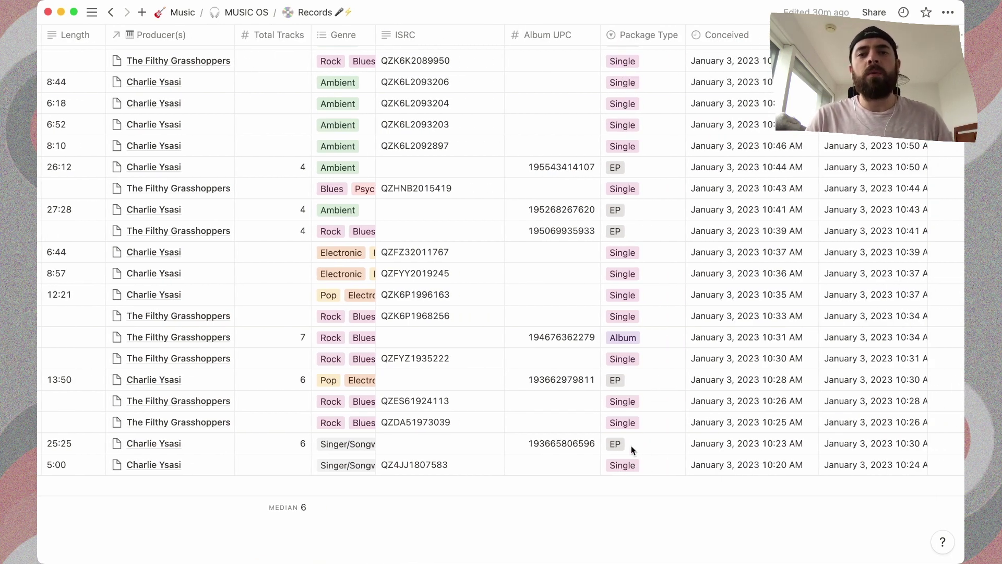
Compare the Genre, ISRC, Album UPC and Package Type entries across the singles, EPs and albums in Records
{"action": "scroll", "coordinate": [631, 447], "scroll_direction": "up", "scroll_amount": 5}
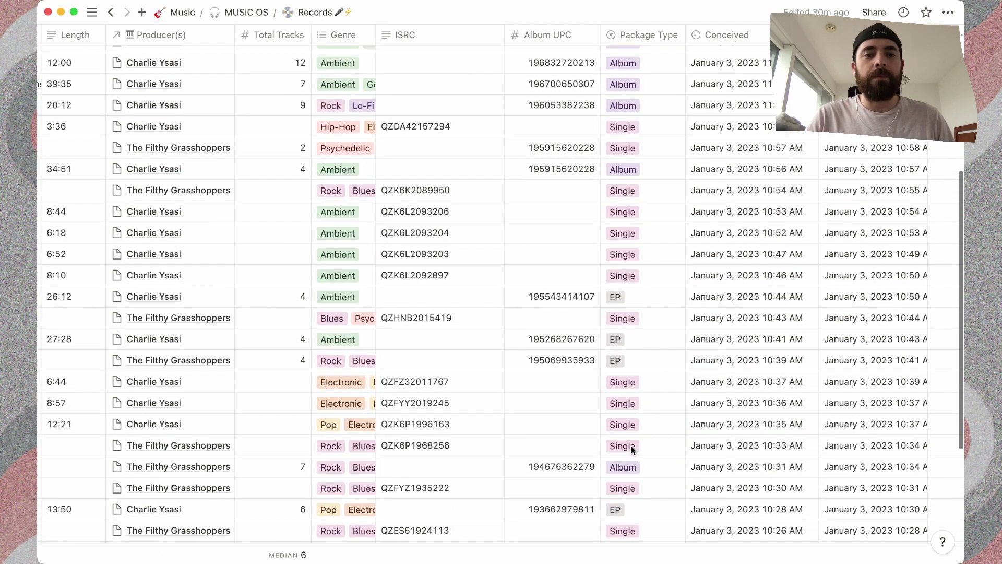
{"action": "scroll", "coordinate": [631, 447], "scroll_direction": "left", "scroll_amount": 5}
{"action": "scroll", "coordinate": [631, 445], "scroll_direction": "down", "scroll_amount": 4}
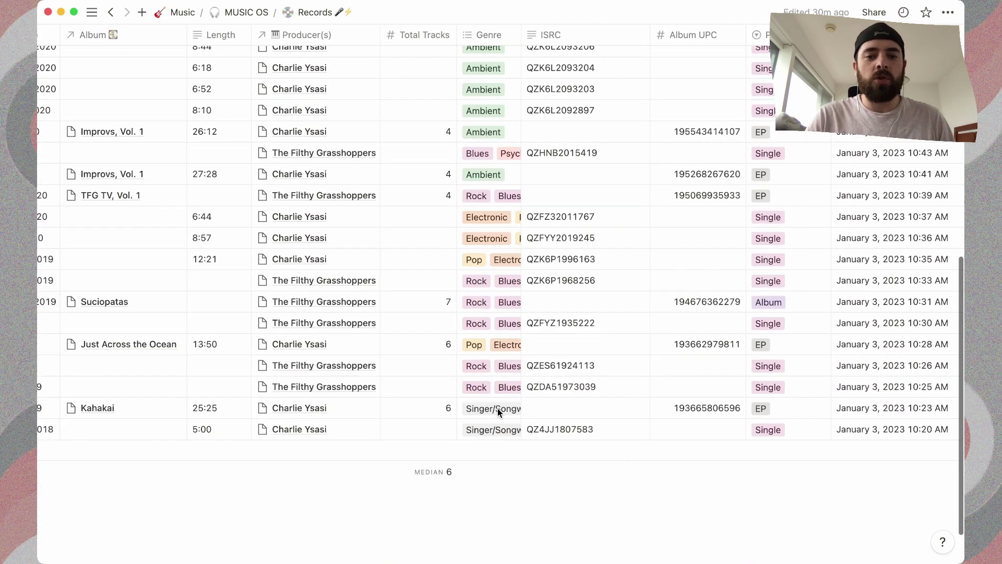
{"action": "scroll", "coordinate": [490, 301], "scroll_direction": "up", "scroll_amount": 5}
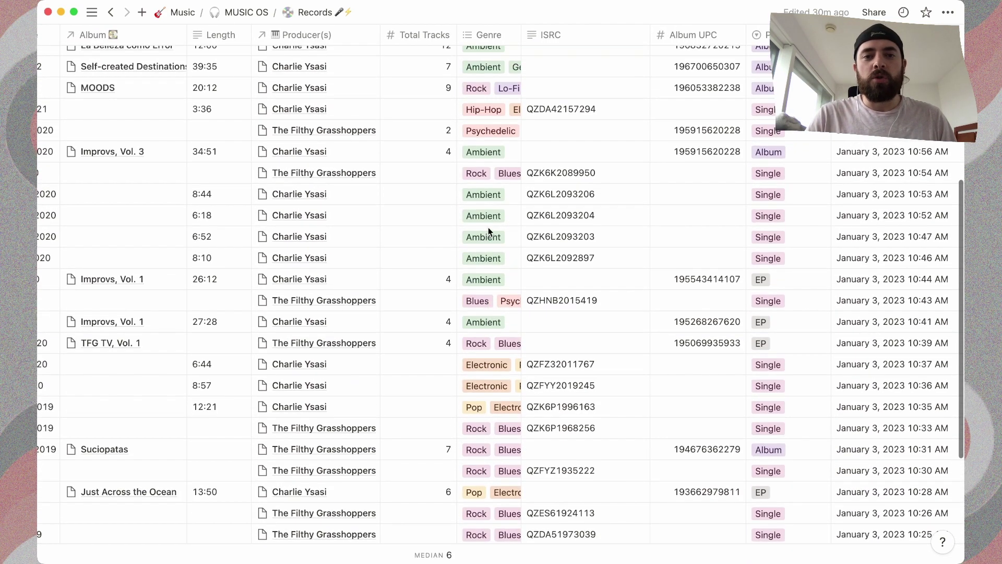
{"action": "scroll", "coordinate": [488, 226], "scroll_direction": "down", "scroll_amount": 4}
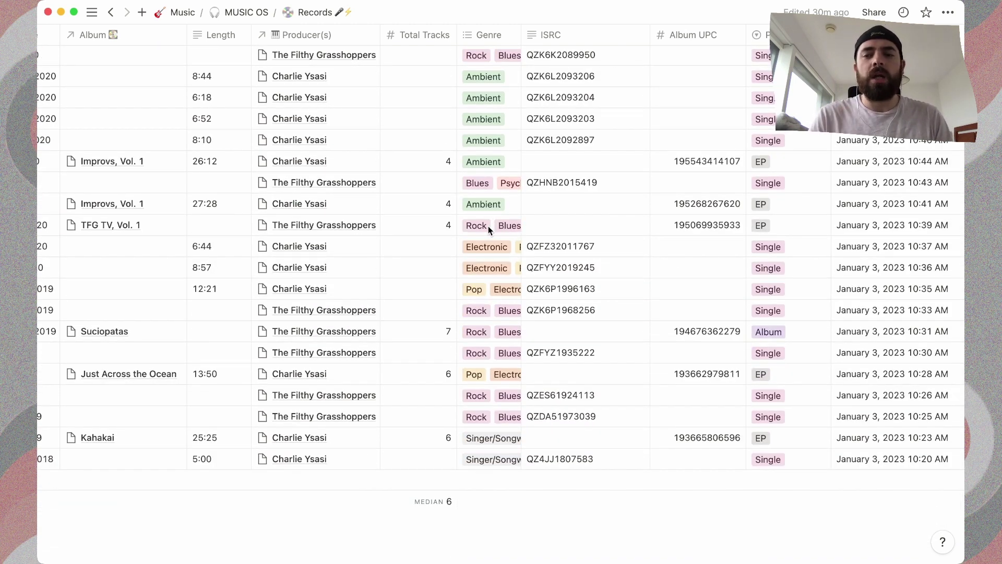
{"action": "scroll", "coordinate": [809, 258], "scroll_direction": "right", "scroll_amount": 4}
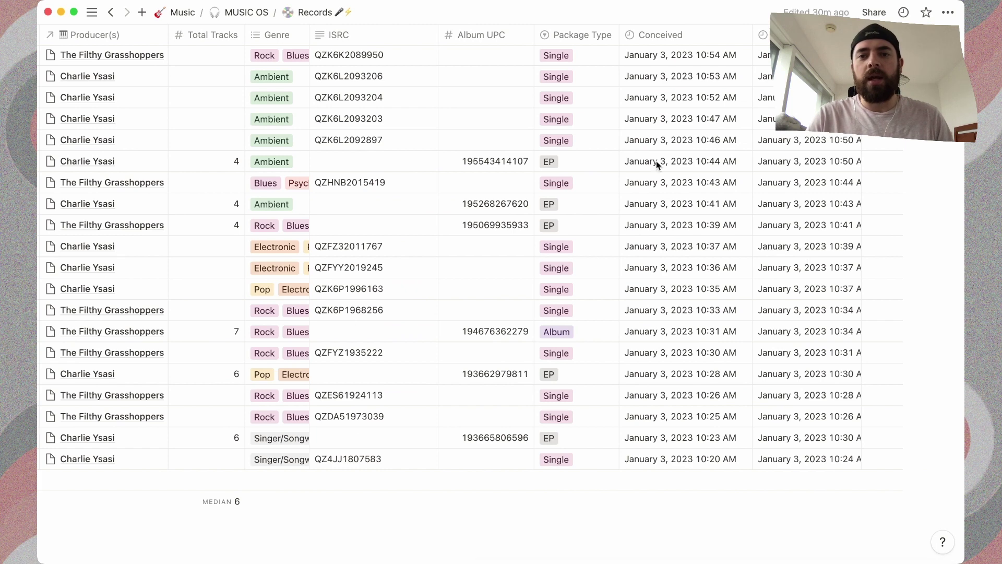
{"action": "scroll", "coordinate": [671, 294], "scroll_direction": "left", "scroll_amount": 6}
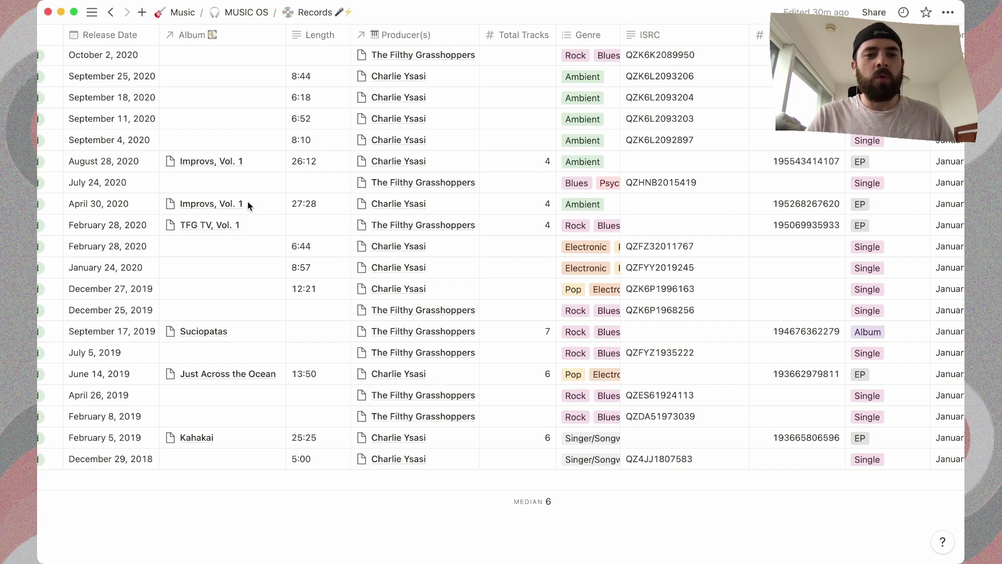
{"action": "scroll", "coordinate": [247, 202], "scroll_direction": "left", "scroll_amount": 2}
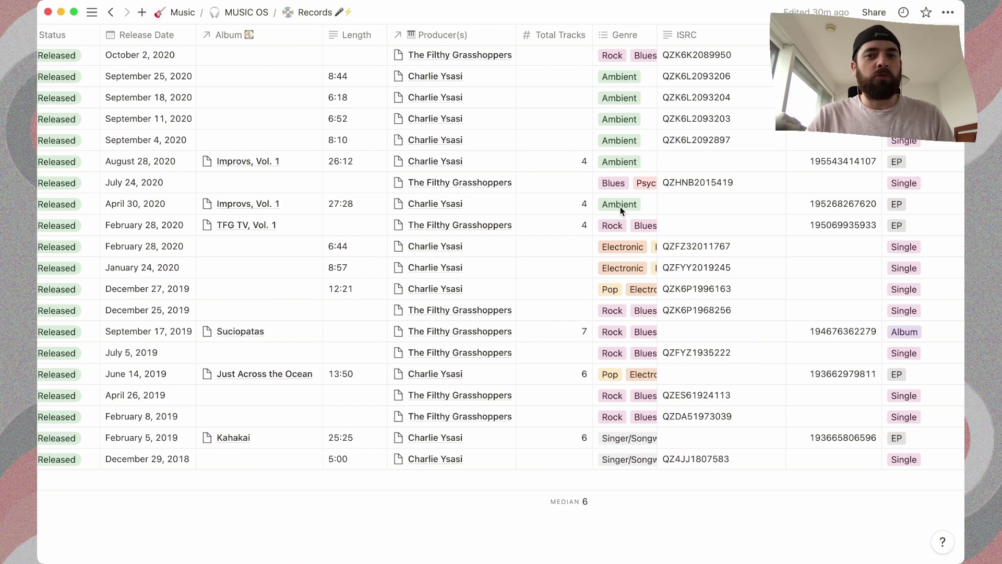
Go back to the first entries of the Records table, with the Track Title, Artist(s) and Status columns in view
{"action": "scroll", "coordinate": [647, 136], "scroll_direction": "up", "scroll_amount": 5}
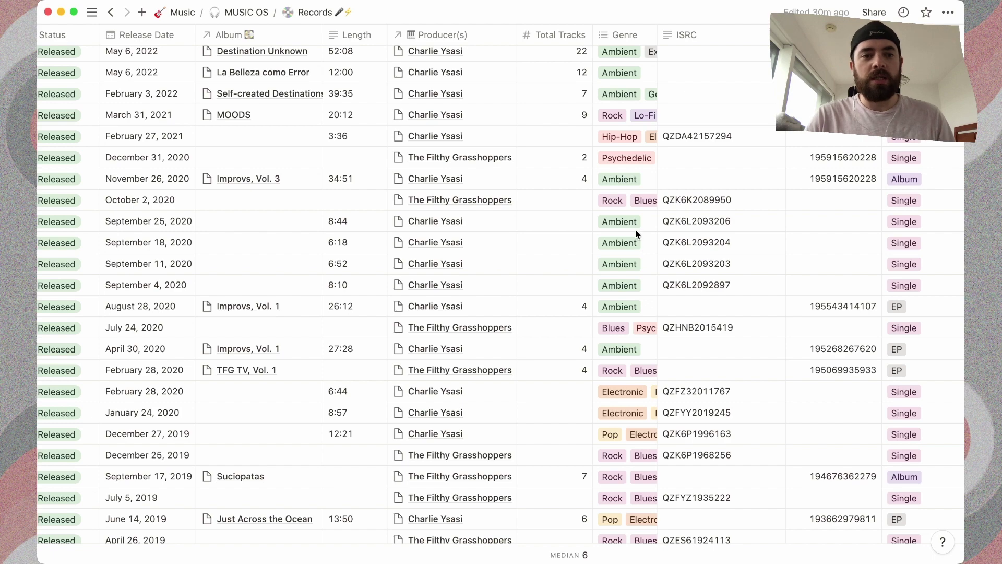
{"action": "scroll", "coordinate": [634, 128], "scroll_direction": "up", "scroll_amount": 5}
{"action": "scroll", "coordinate": [593, 220], "scroll_direction": "left", "scroll_amount": 4}
{"action": "scroll", "coordinate": [593, 222], "scroll_direction": "left", "scroll_amount": 8}
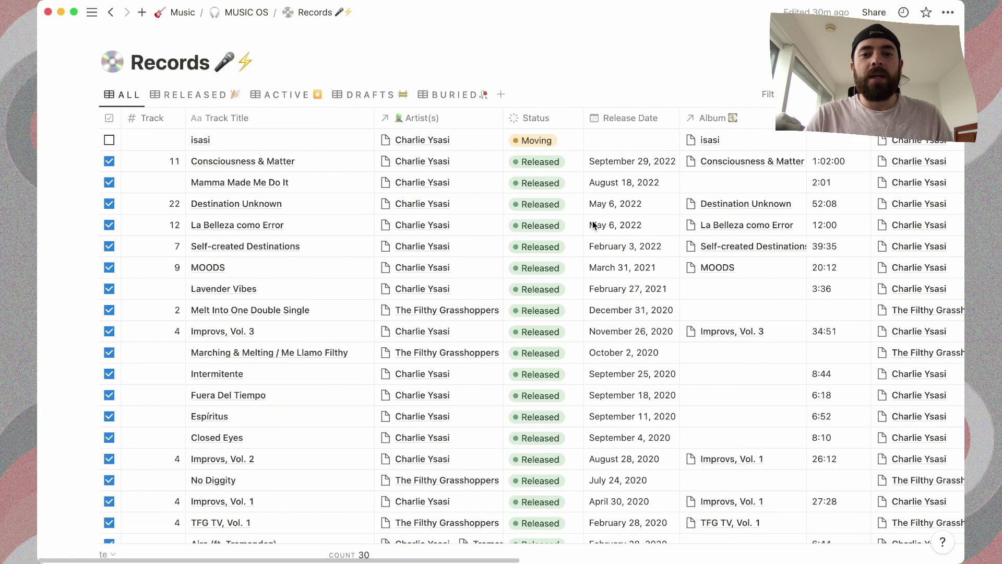
{"action": "scroll", "coordinate": [593, 221], "scroll_direction": "up", "scroll_amount": 3}
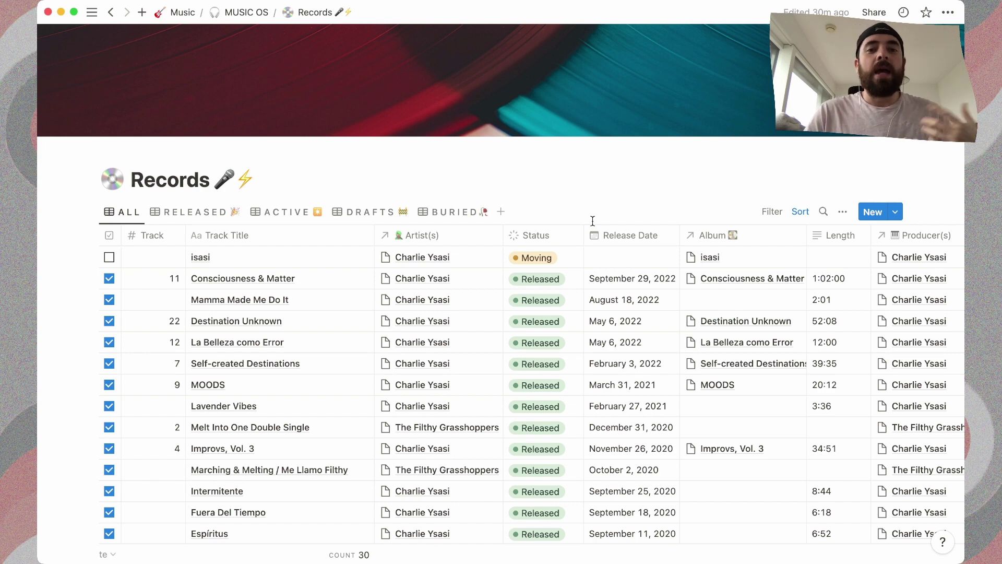
Return to the MUSIC OS page, open the Albums database and examine its columns from Stage through Album Tags
{"action": "left_click", "coordinate": [249, 12]}
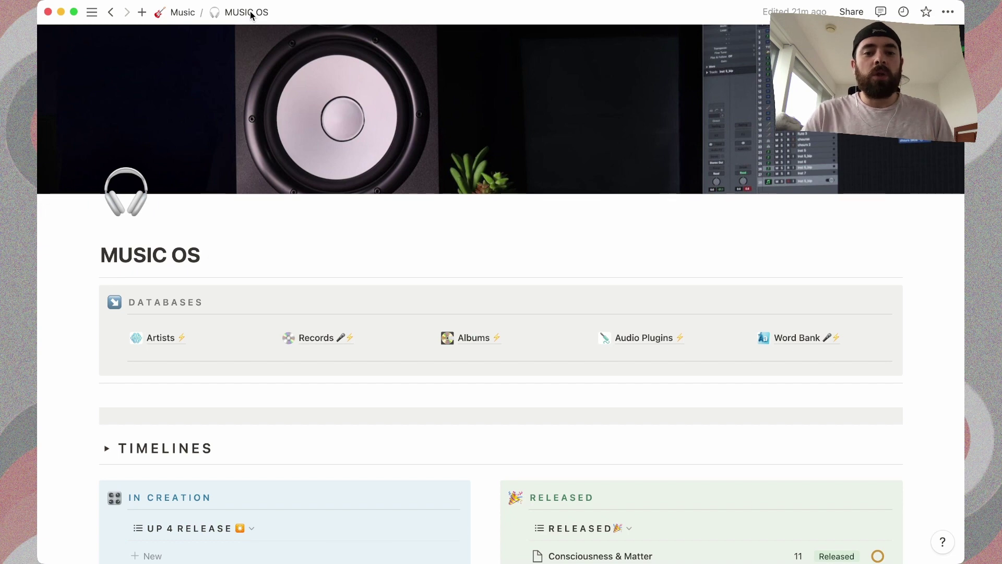
{"action": "left_click", "coordinate": [471, 340]}
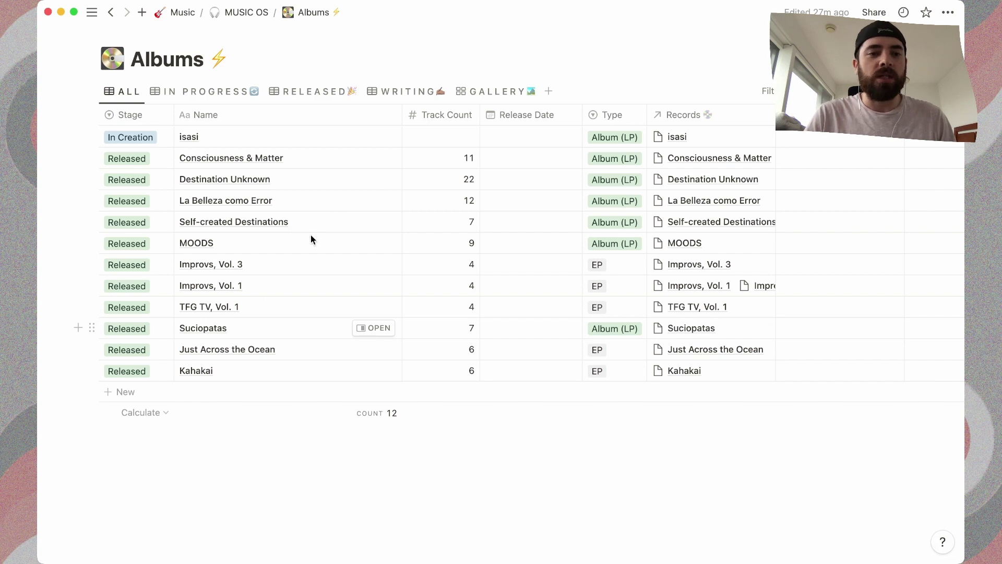
{"action": "scroll", "coordinate": [742, 283], "scroll_direction": "right", "scroll_amount": 5}
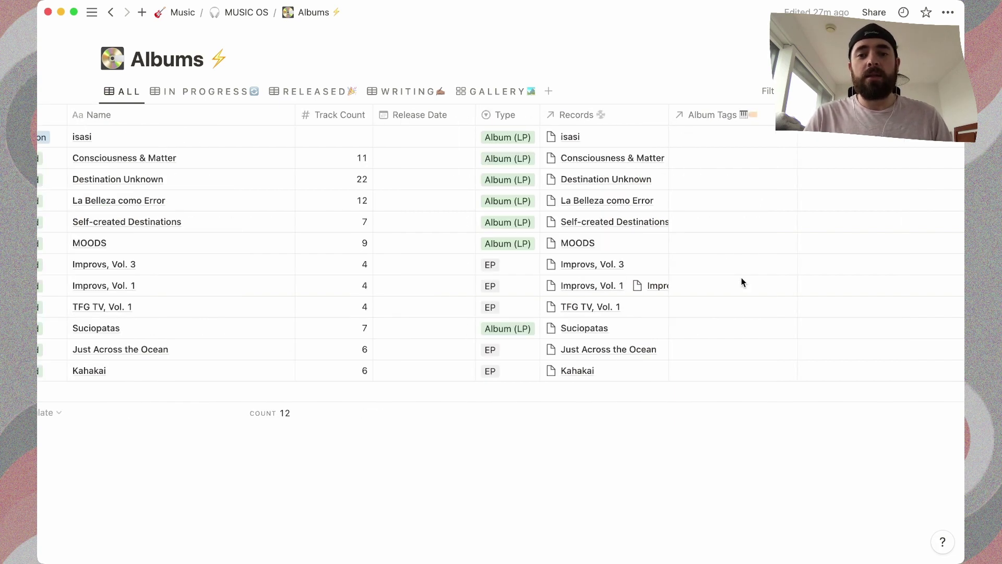